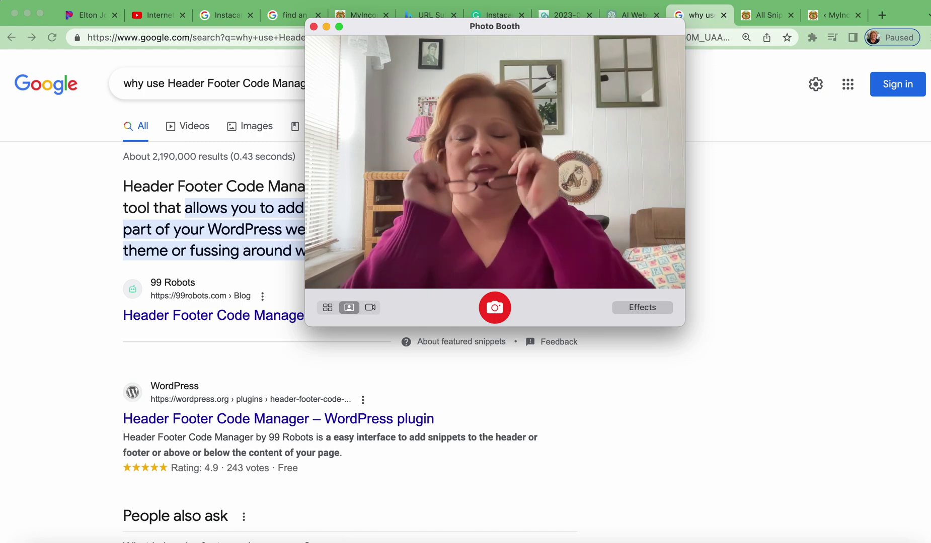
- Minimize the Photo Booth camera window to reveal the Google results about HFCM
{"action": "left_click", "coordinate": [326, 27]}
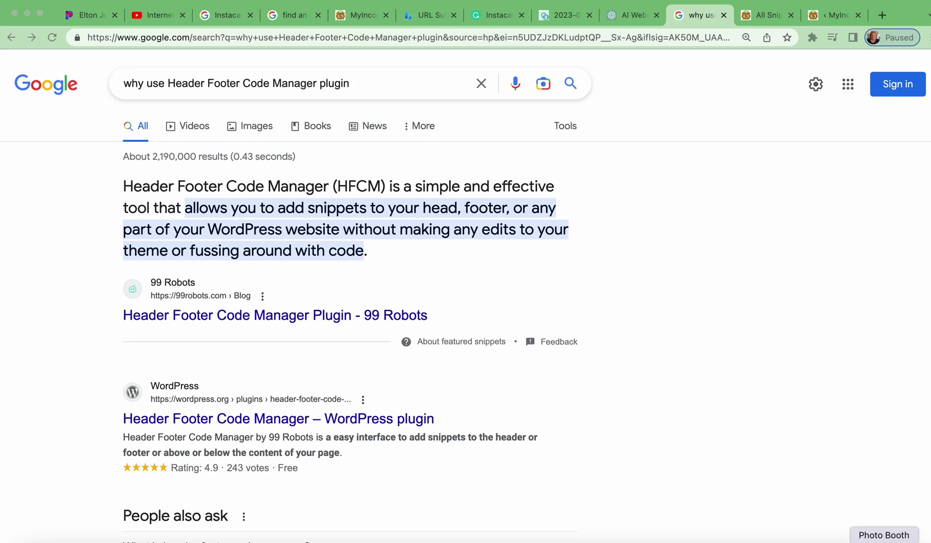
{"action": "left_click", "coordinate": [883, 540]}
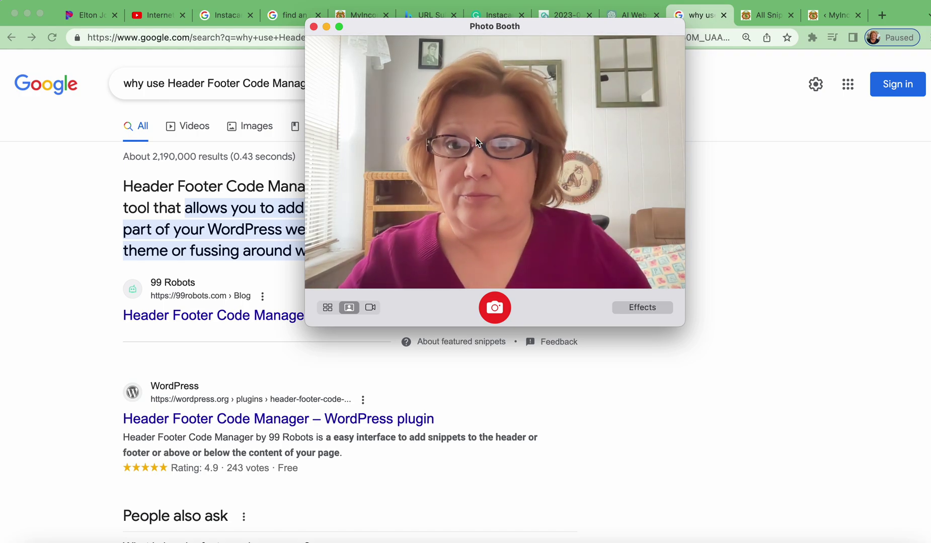
{"action": "left_click", "coordinate": [326, 27]}
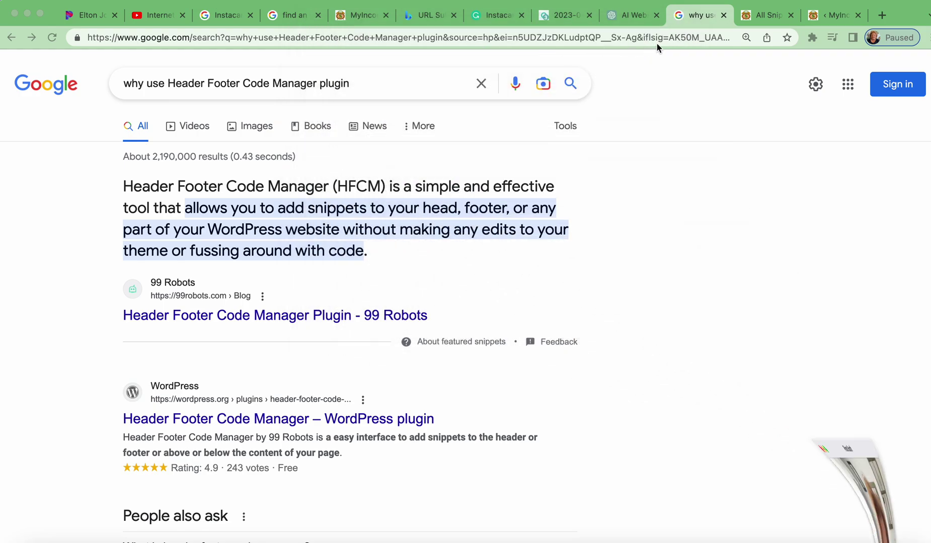
- Browse the HFCM All Snippets list, then switch to the UpSide Cash Back Gas App edit page
{"action": "left_click", "coordinate": [768, 15]}
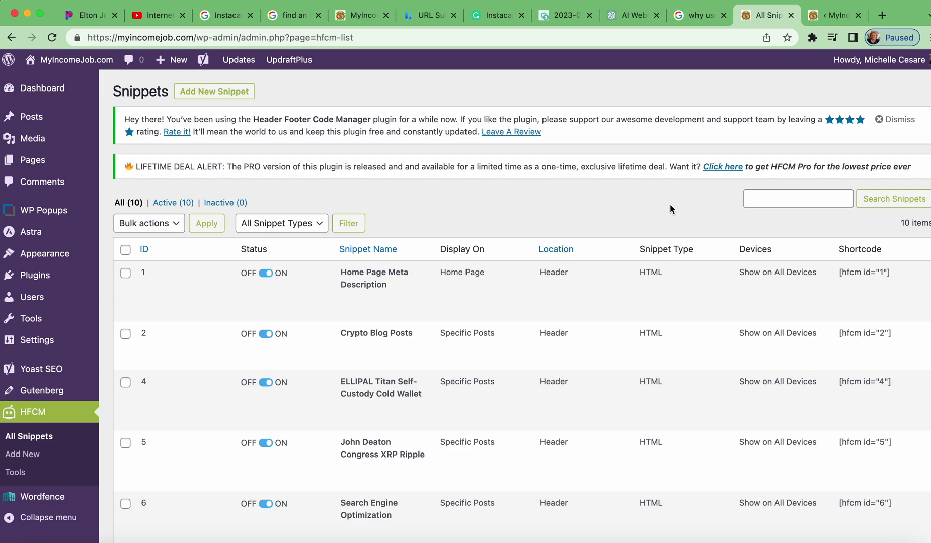
{"action": "scroll", "coordinate": [670, 204], "scroll_direction": "down", "scroll_amount": 10}
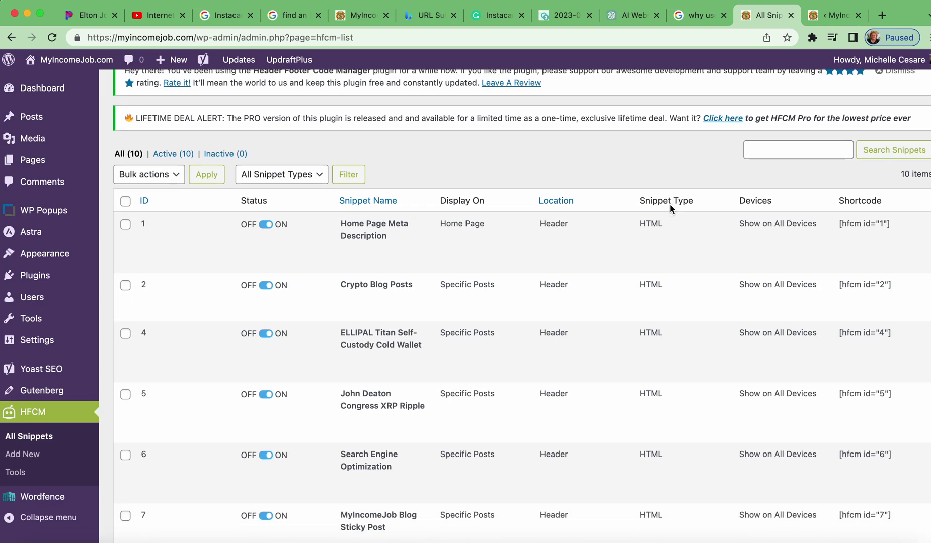
{"action": "scroll", "coordinate": [670, 209], "scroll_direction": "down", "scroll_amount": 1}
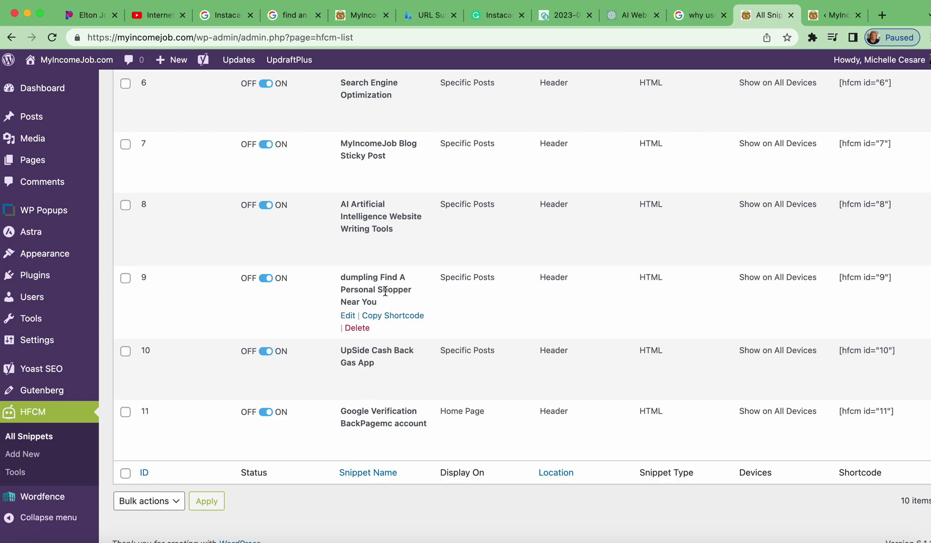
{"action": "scroll", "coordinate": [386, 229], "scroll_direction": "up", "scroll_amount": 10}
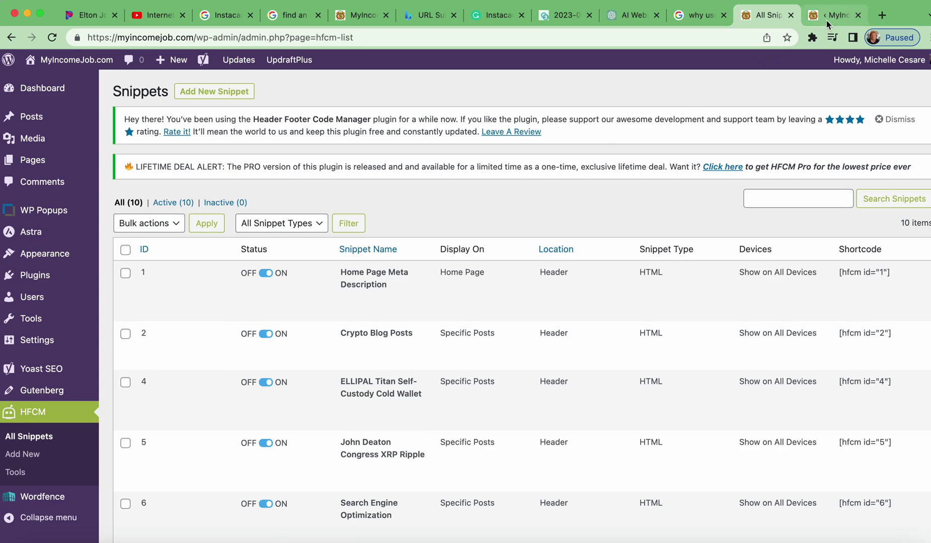
{"action": "scroll", "coordinate": [665, 204], "scroll_direction": "down", "scroll_amount": 7}
{"action": "scroll", "coordinate": [665, 204], "scroll_direction": "down", "scroll_amount": 1}
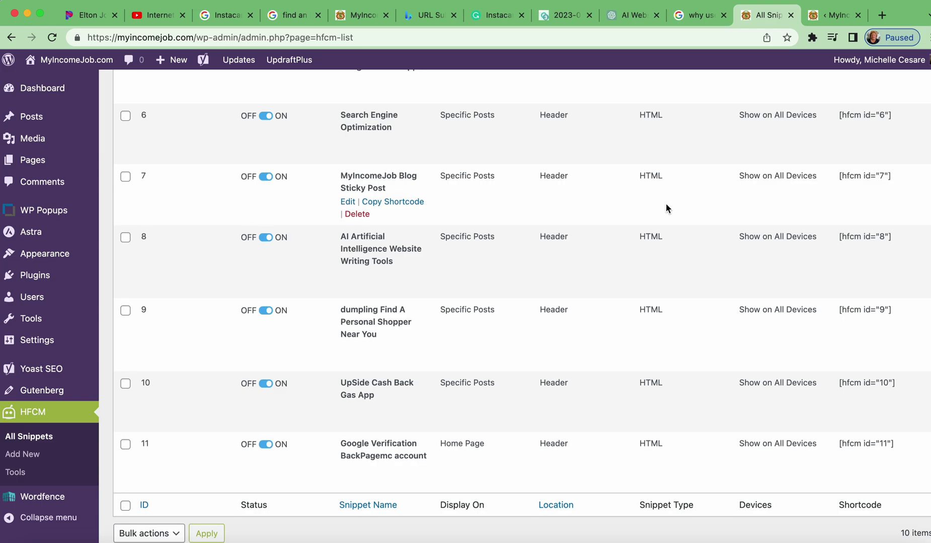
{"action": "left_click", "coordinate": [836, 16]}
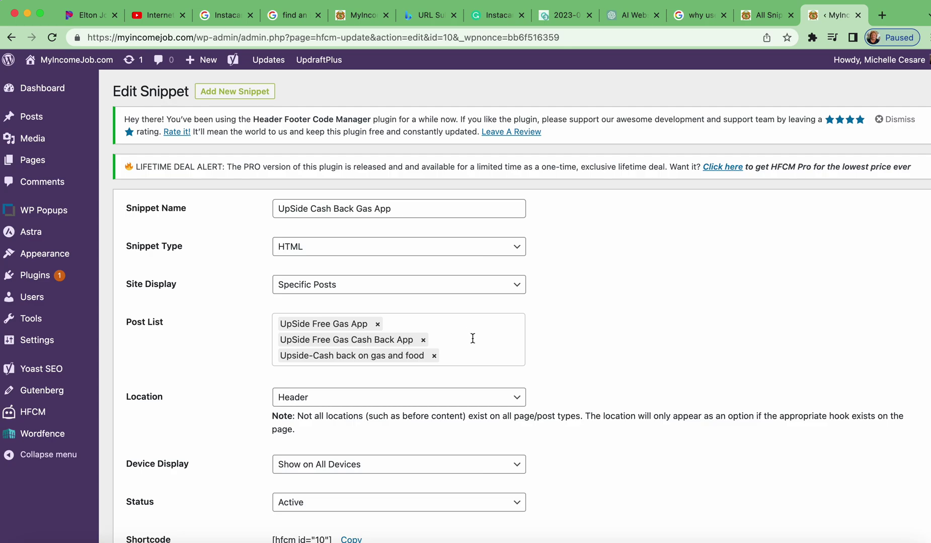
- Keep the snippet type as HTML and show the Site Display options, currently Specific Posts
{"action": "left_click", "coordinate": [430, 211]}
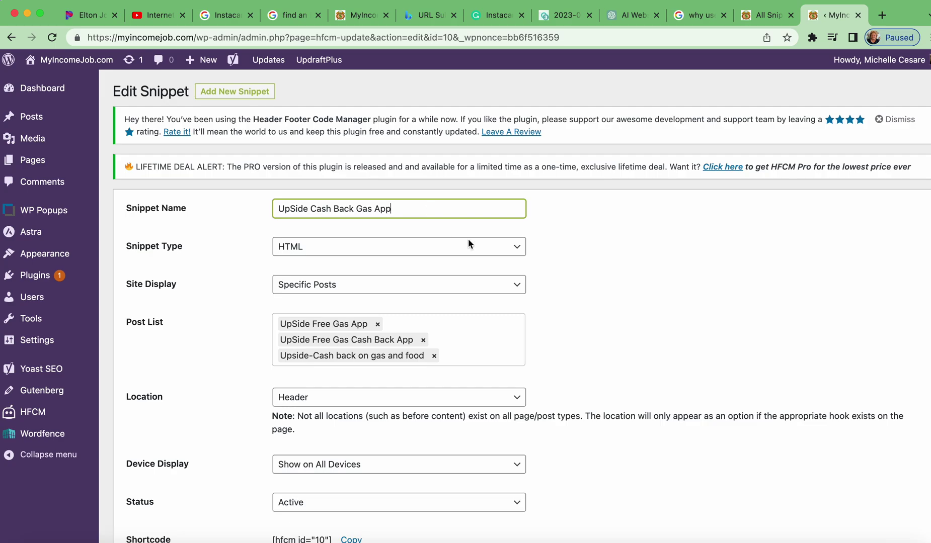
{"action": "left_click", "coordinate": [518, 248]}
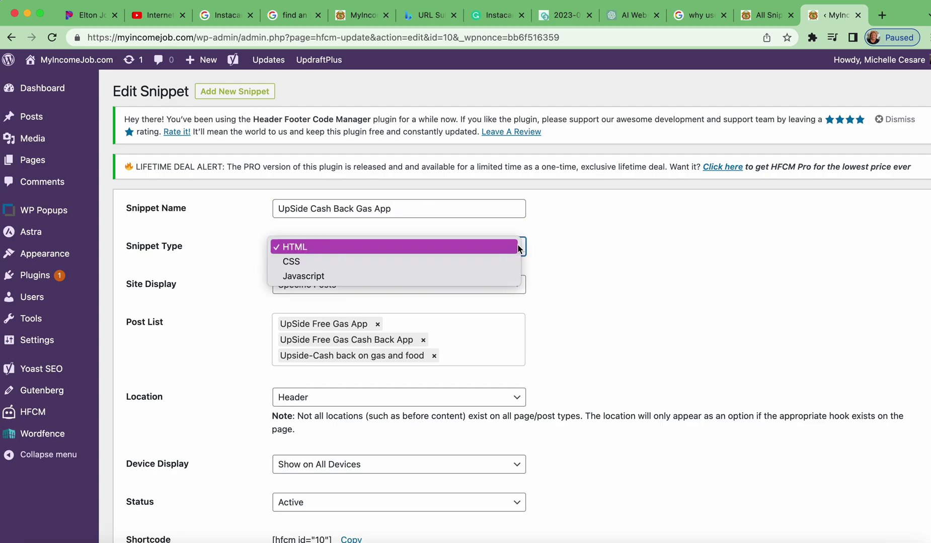
{"action": "left_click", "coordinate": [559, 260]}
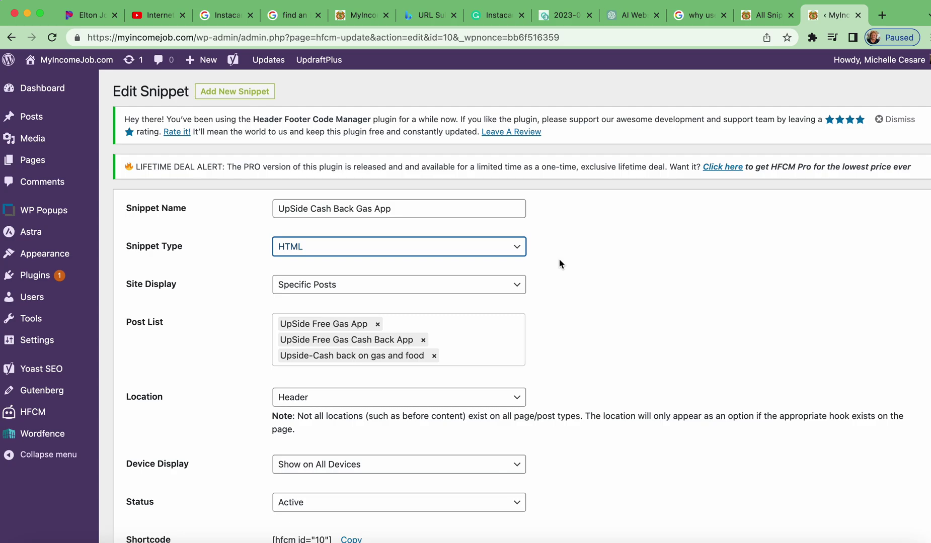
{"action": "scroll", "coordinate": [559, 263], "scroll_direction": "down", "scroll_amount": 3}
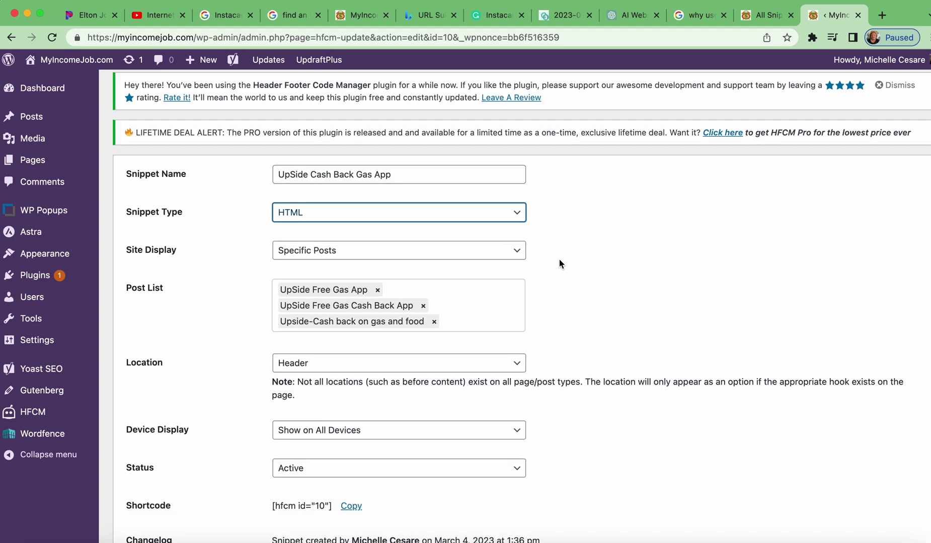
{"action": "left_click", "coordinate": [518, 211]}
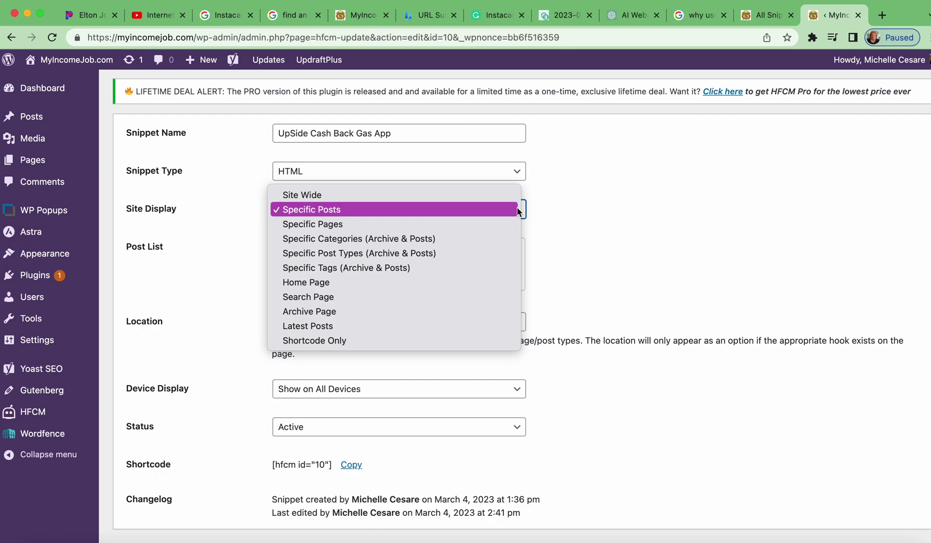
- Remove 'Upside-Cash back on gas and food' from the Post List and add it back
{"action": "left_click", "coordinate": [570, 240]}
{"action": "left_click", "coordinate": [483, 265]}
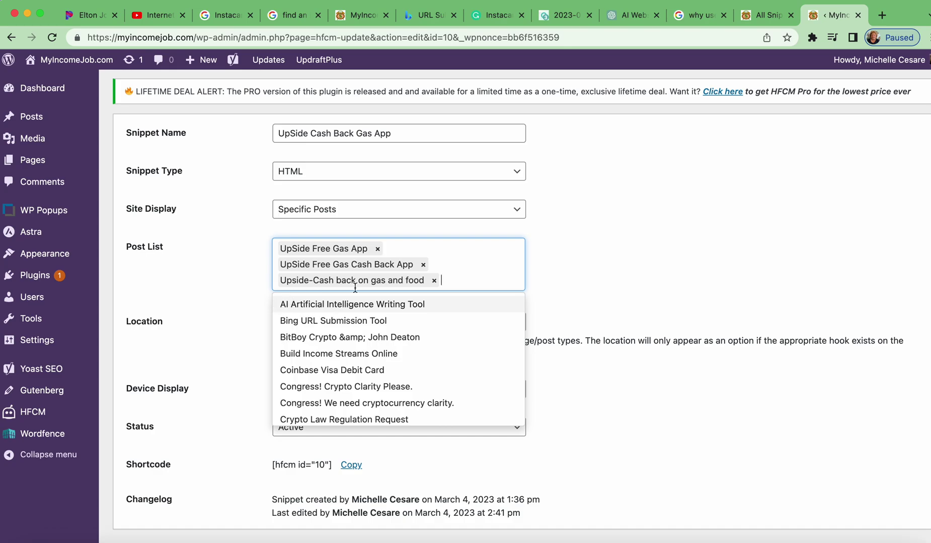
{"action": "left_click", "coordinate": [434, 282]}
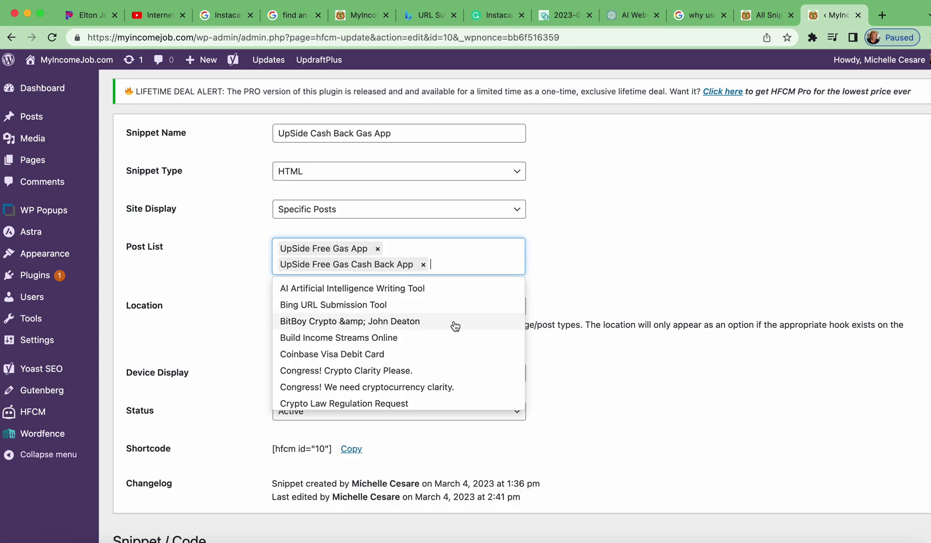
{"action": "scroll", "coordinate": [455, 325], "scroll_direction": "down", "scroll_amount": 15}
{"action": "scroll", "coordinate": [455, 327], "scroll_direction": "down", "scroll_amount": 3}
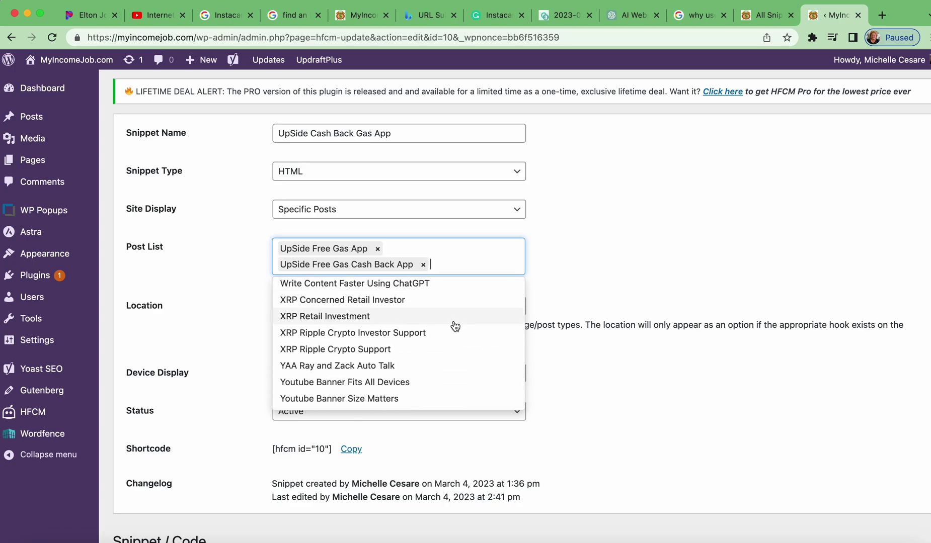
{"action": "scroll", "coordinate": [455, 326], "scroll_direction": "up", "scroll_amount": 4}
{"action": "scroll", "coordinate": [454, 326], "scroll_direction": "up", "scroll_amount": 1}
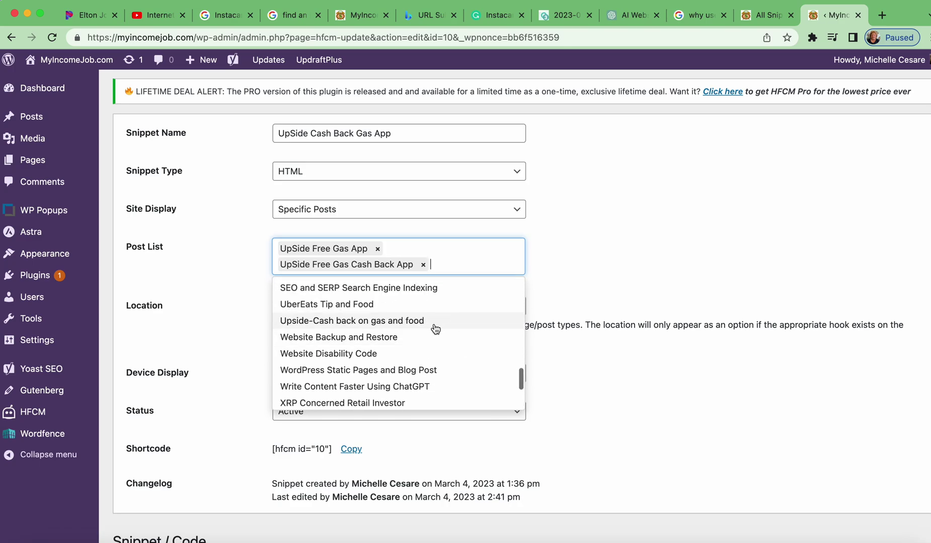
{"action": "left_click", "coordinate": [417, 322]}
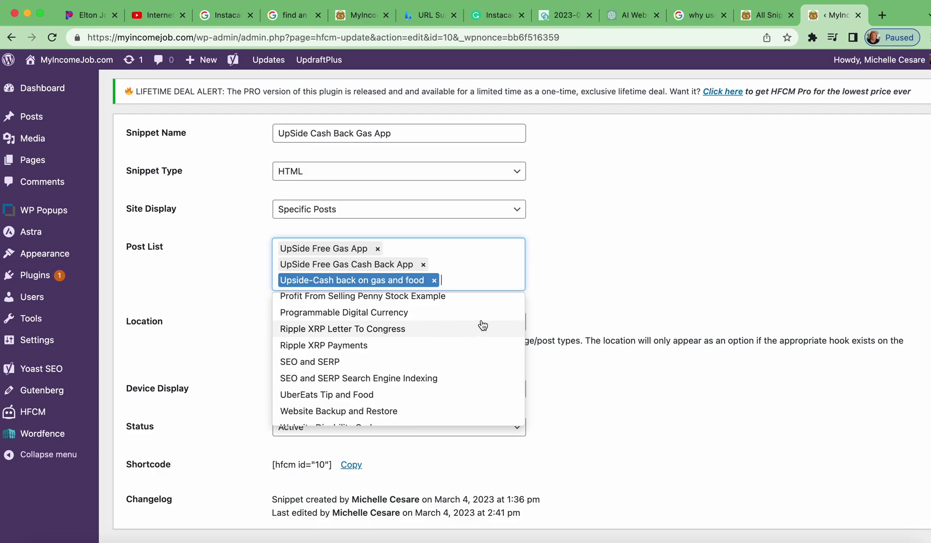
{"action": "left_click", "coordinate": [532, 312]}
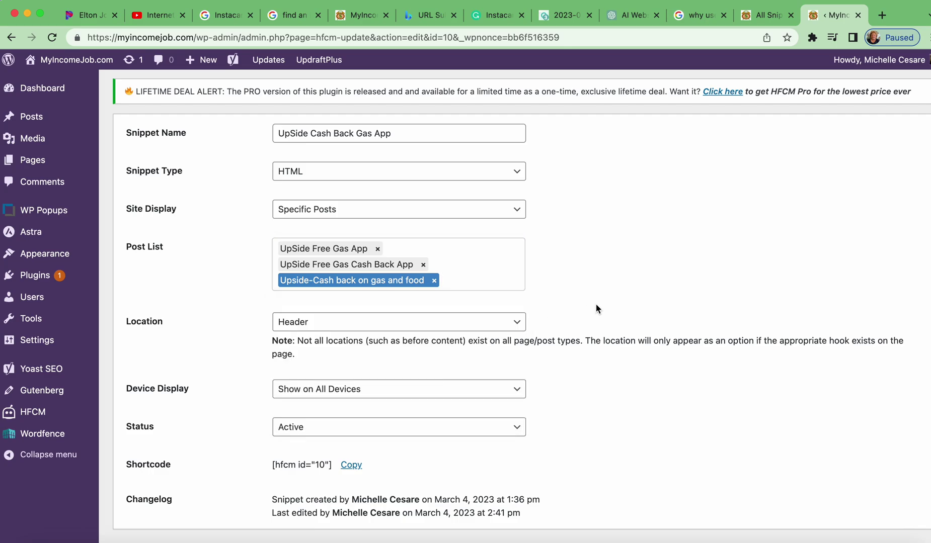
{"action": "scroll", "coordinate": [589, 300], "scroll_direction": "down", "scroll_amount": 2}
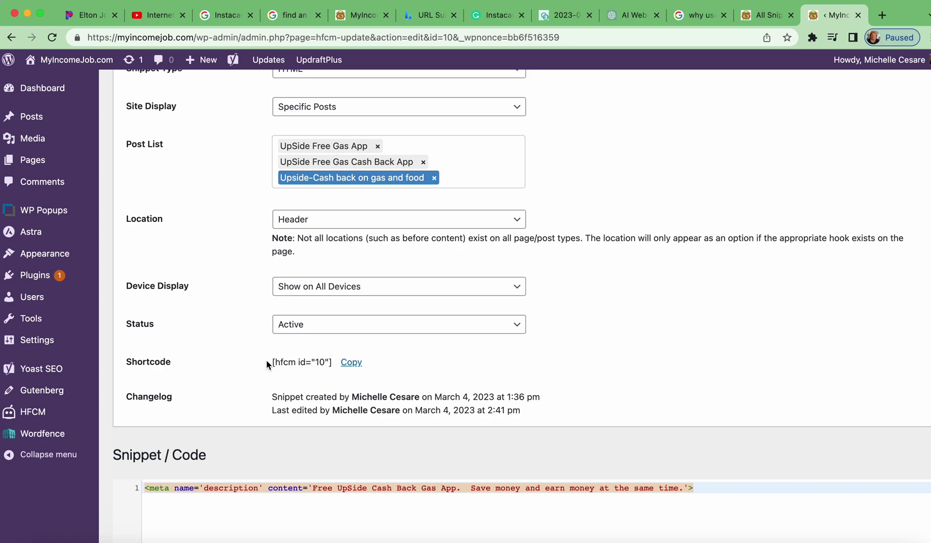
- Select the meta tag code on line 1 of the snippet editor
{"action": "left_click_drag", "start_coordinate": [271, 361], "coordinate": [339, 364]}
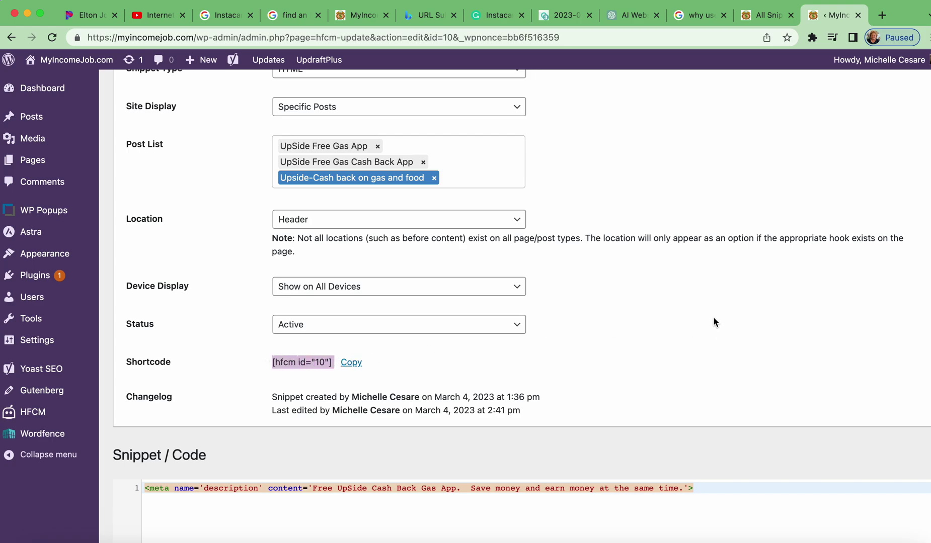
{"action": "scroll", "coordinate": [714, 317], "scroll_direction": "down", "scroll_amount": 5}
{"action": "left_click", "coordinate": [710, 280]}
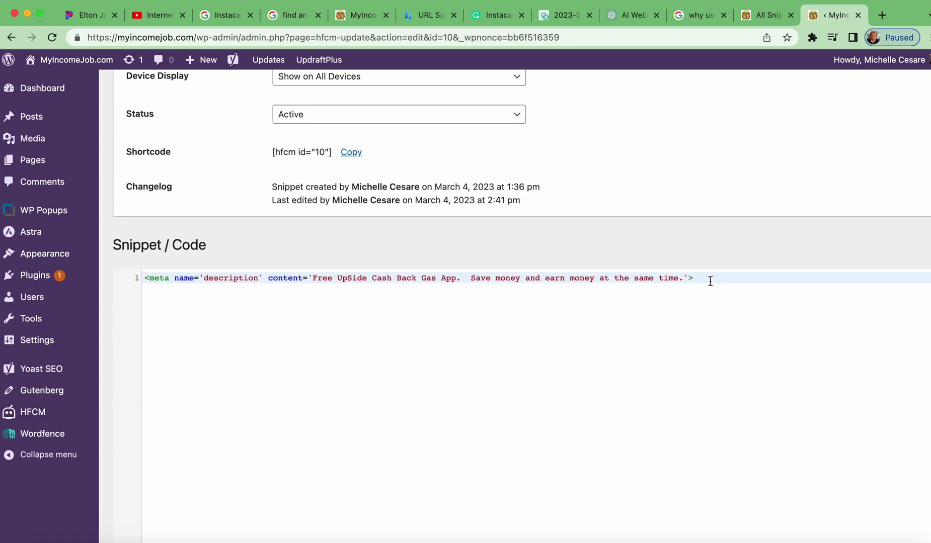
{"action": "left_click_drag", "start_coordinate": [721, 277], "coordinate": [139, 275]}
{"action": "scroll", "coordinate": [418, 240], "scroll_direction": "up", "scroll_amount": 1}
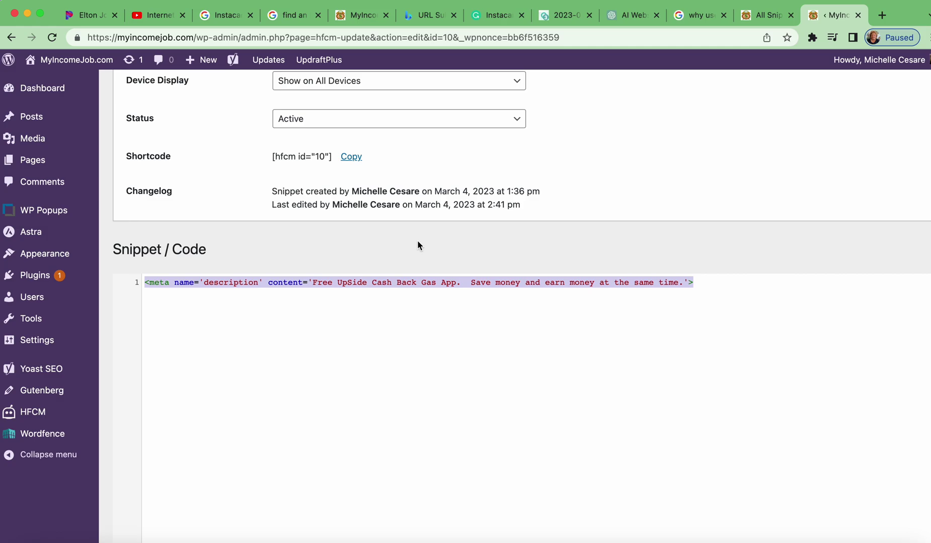
{"action": "scroll", "coordinate": [418, 243], "scroll_direction": "up", "scroll_amount": 5}
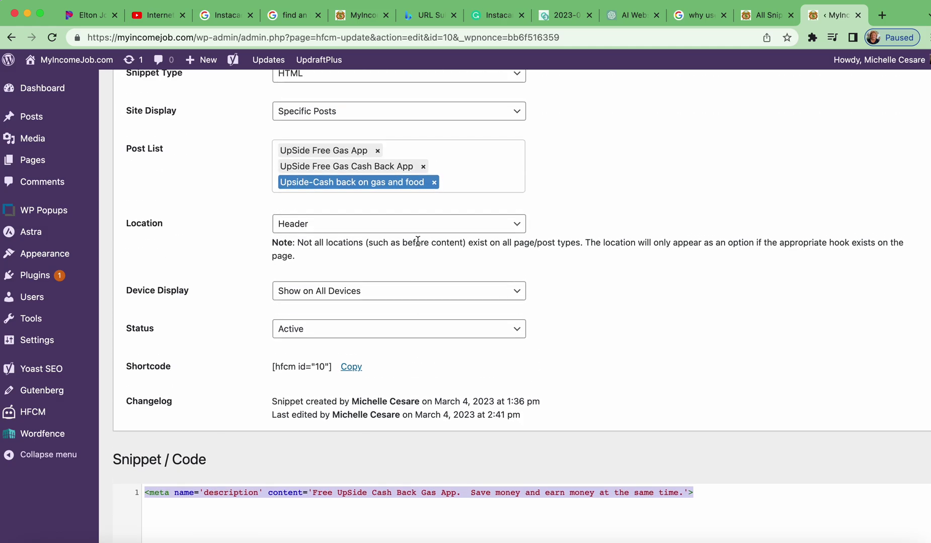
- Check the assigned posts, then select the description sentence and open Chrome's Edit menu
{"action": "left_click", "coordinate": [476, 166]}
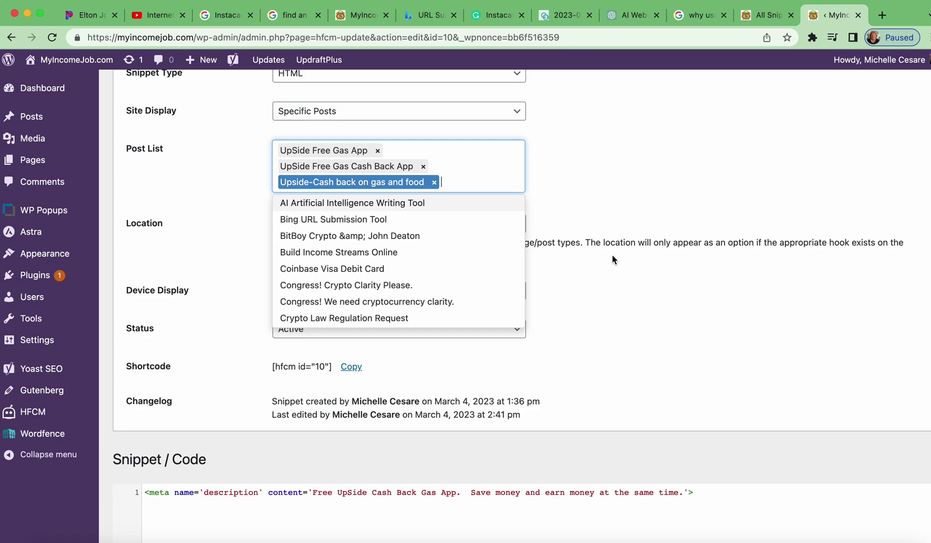
{"action": "scroll", "coordinate": [612, 257], "scroll_direction": "down", "scroll_amount": 4}
{"action": "left_click", "coordinate": [685, 296]}
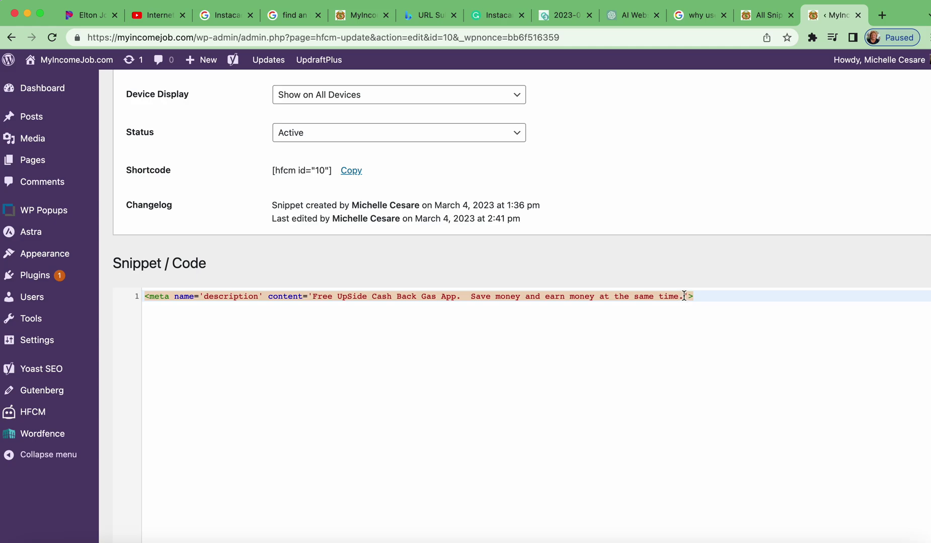
{"action": "left_click_drag", "start_coordinate": [684, 296], "coordinate": [313, 296]}
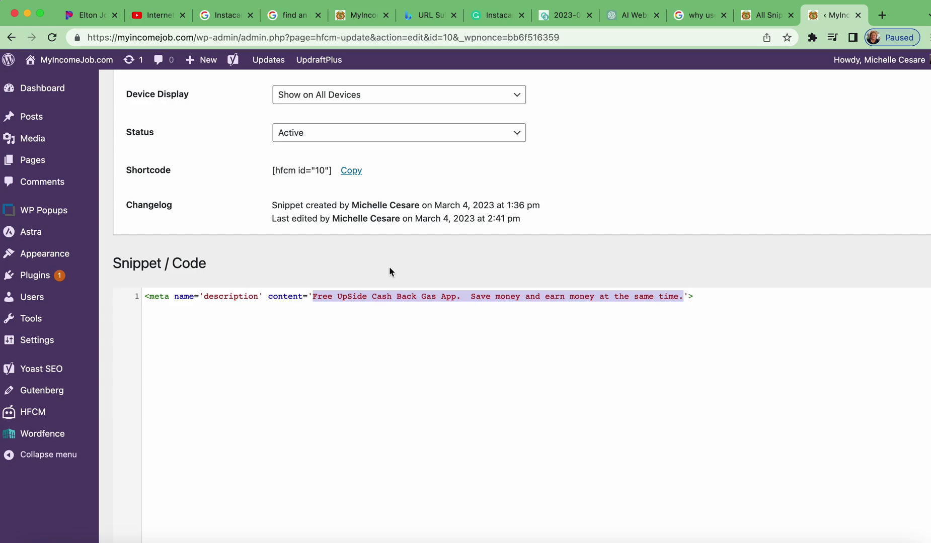
{"action": "left_click", "coordinate": [107, 3]}
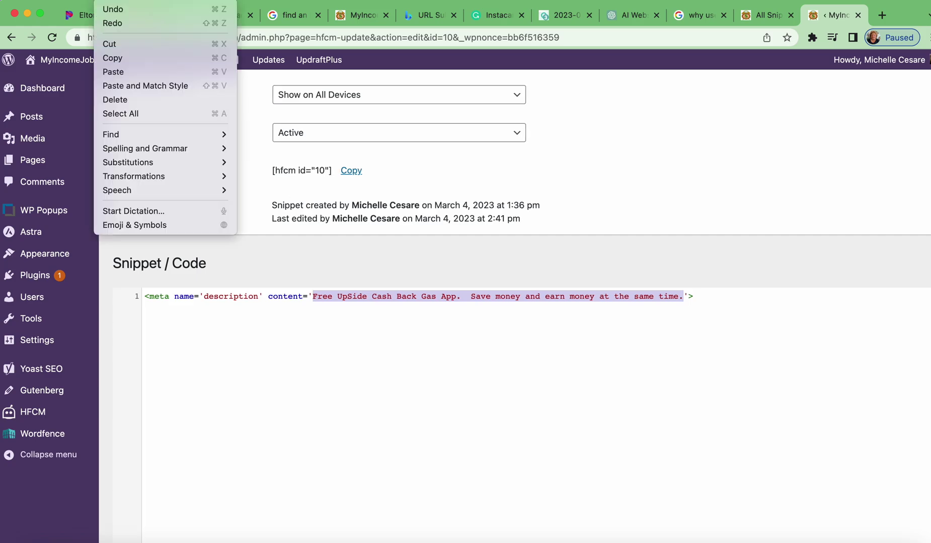
- Cut the description sentence with Edit > Cut and paste it back with Cmd+V
{"action": "left_click", "coordinate": [119, 45]}
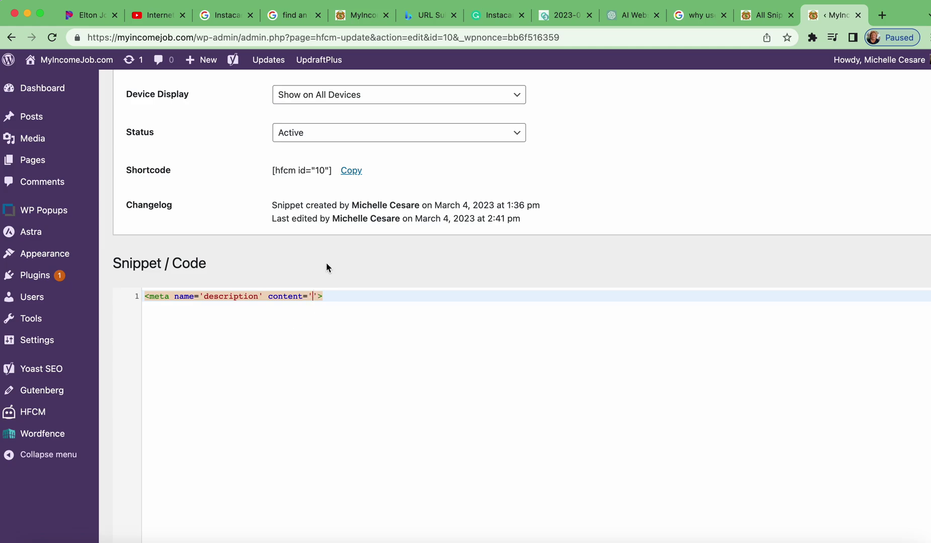
{"action": "key", "text": "super+v"}
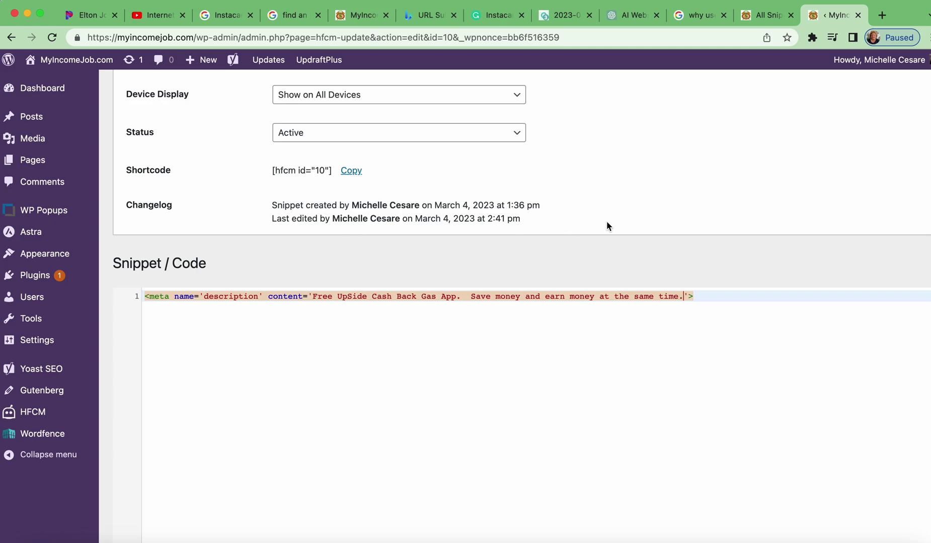
{"action": "scroll", "coordinate": [607, 221], "scroll_direction": "up", "scroll_amount": 4}
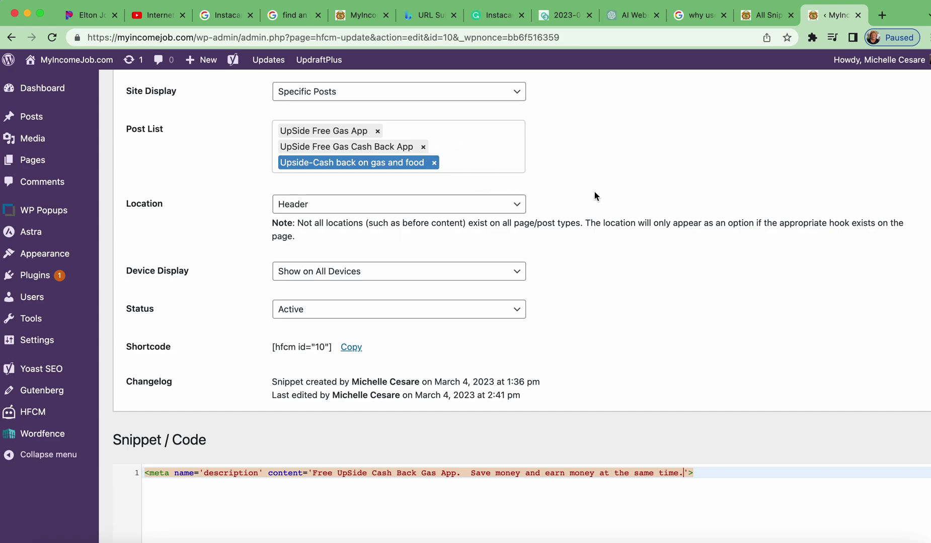
{"action": "scroll", "coordinate": [594, 195], "scroll_direction": "down", "scroll_amount": 3}
{"action": "scroll", "coordinate": [594, 196], "scroll_direction": "up", "scroll_amount": 3}
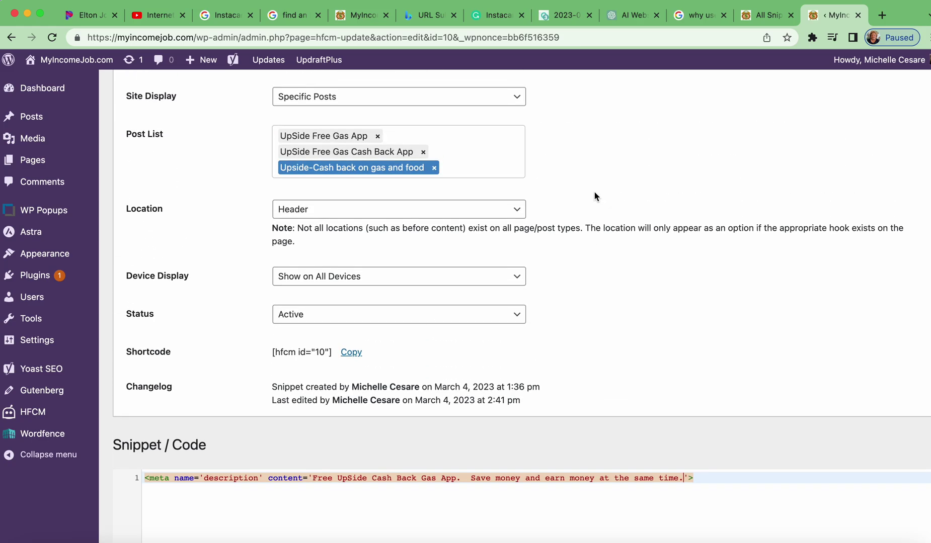
{"action": "left_click", "coordinate": [471, 156]}
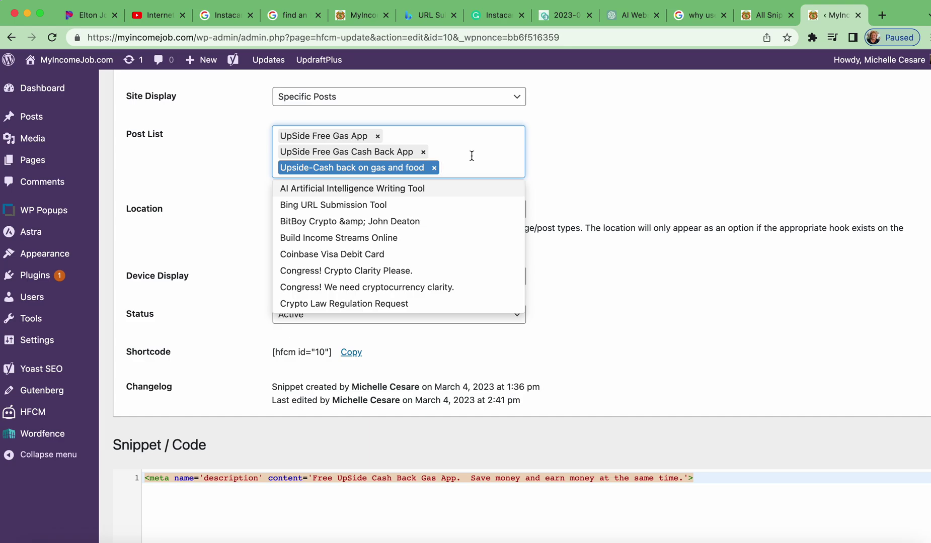
{"action": "scroll", "coordinate": [598, 195], "scroll_direction": "down", "scroll_amount": 3}
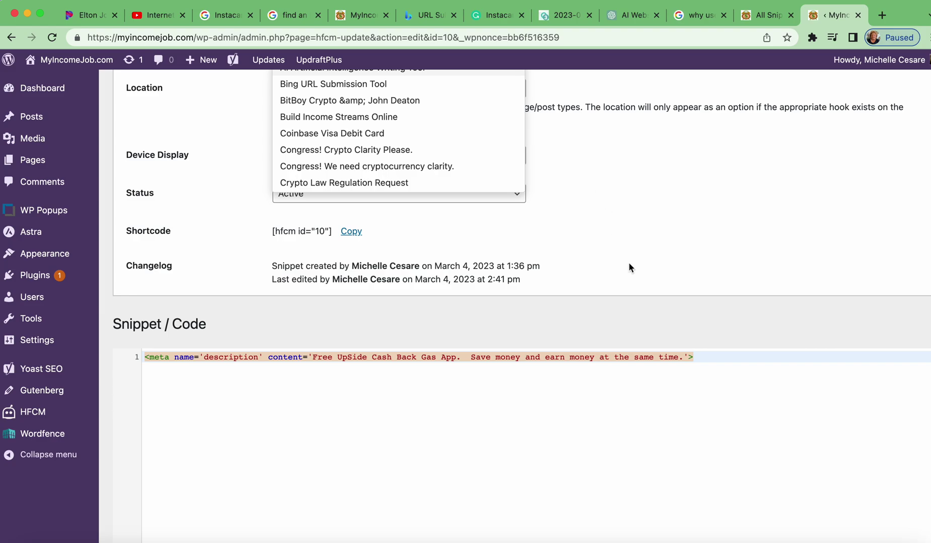
{"action": "left_click", "coordinate": [647, 330]}
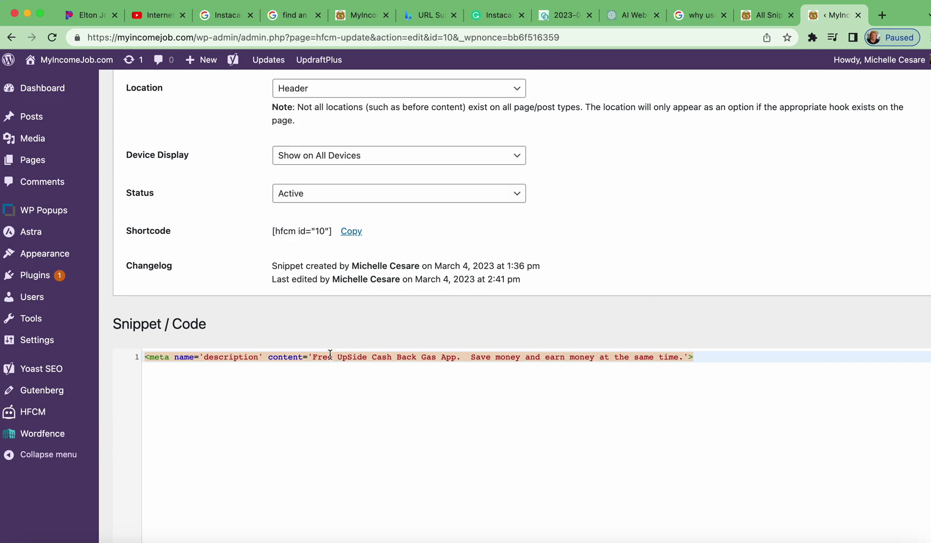
- Reselect the 'Free UpSide Cash Back Gas App' description and scroll down to the Update button
{"action": "left_click_drag", "start_coordinate": [313, 357], "coordinate": [461, 359]}
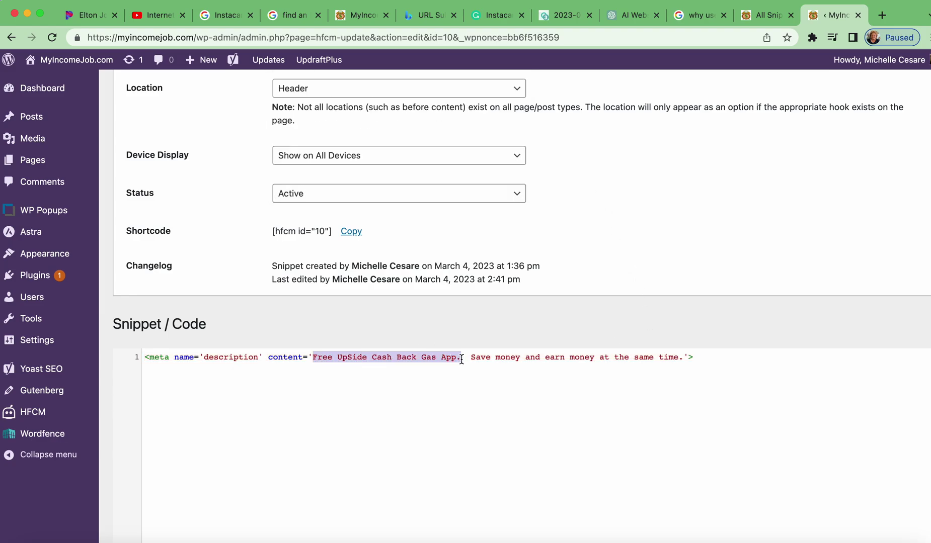
{"action": "left_click", "coordinate": [313, 356]}
{"action": "left_click_drag", "start_coordinate": [314, 357], "coordinate": [684, 351]}
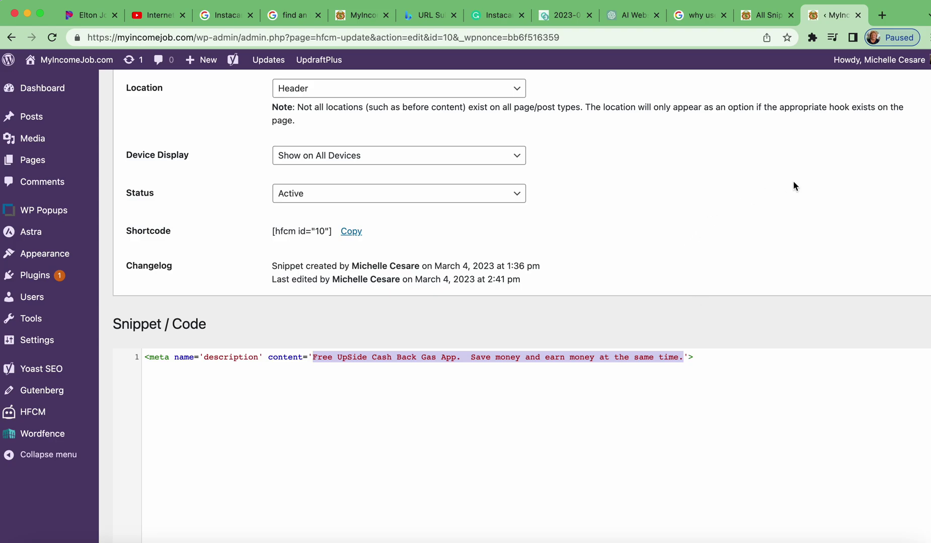
{"action": "left_click", "coordinate": [720, 224]}
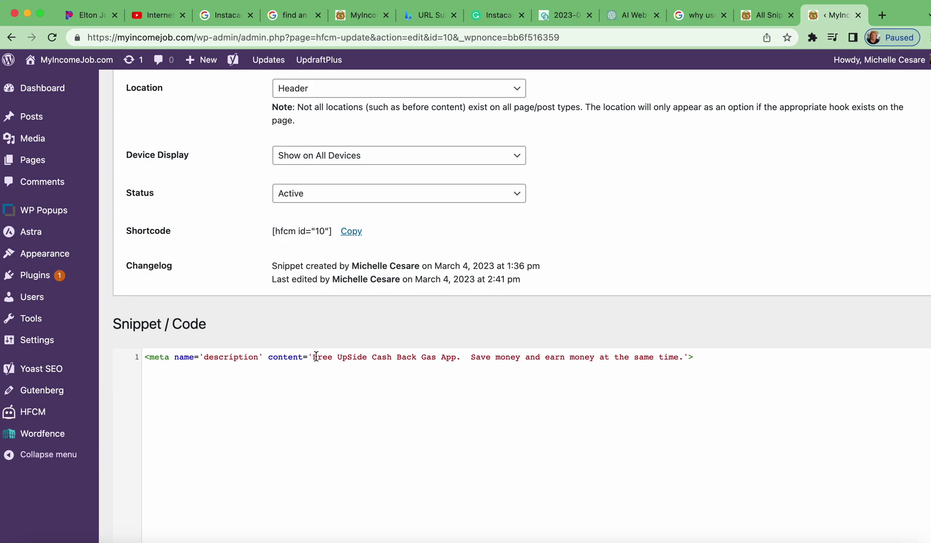
{"action": "left_click_drag", "start_coordinate": [312, 358], "coordinate": [633, 360]}
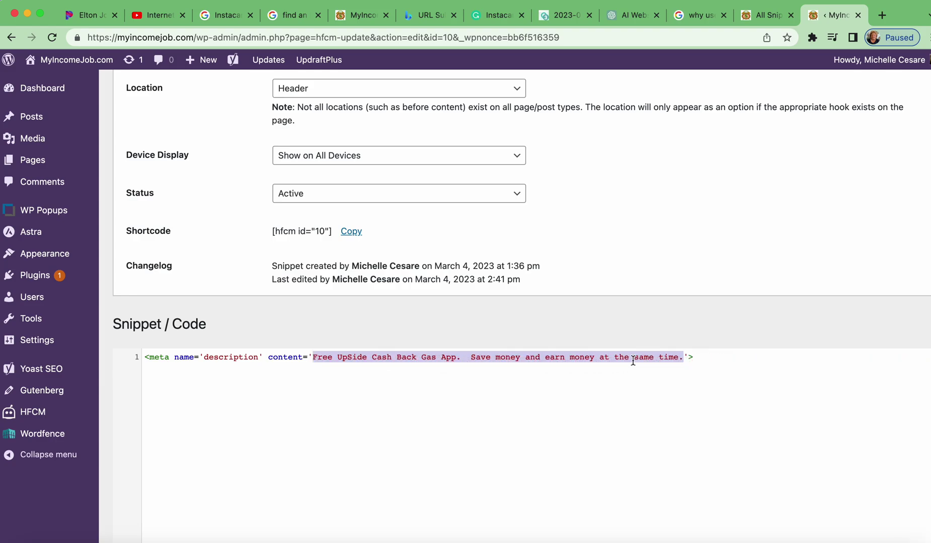
{"action": "scroll", "coordinate": [717, 300], "scroll_direction": "down", "scroll_amount": 5}
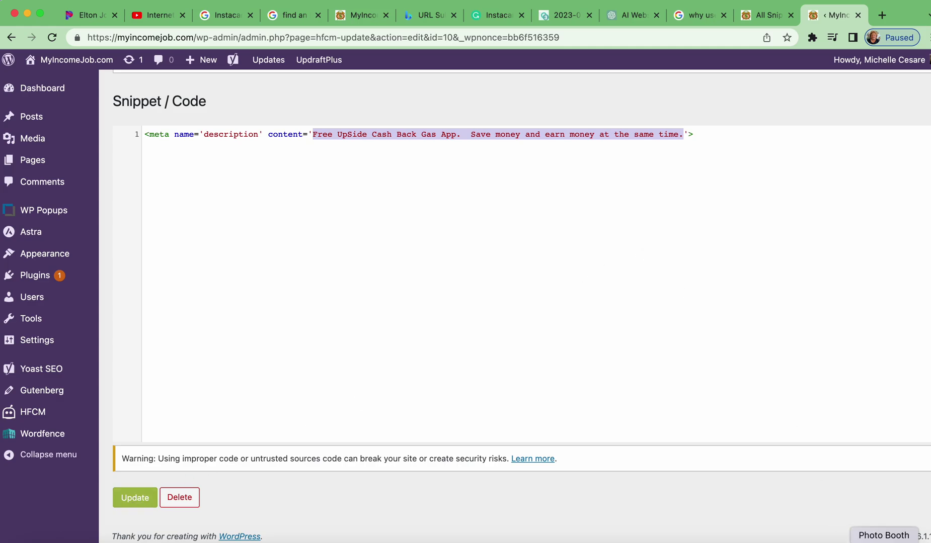
- Bring the Photo Booth webcam window back over the snippet edit page from the Dock
{"action": "left_click", "coordinate": [884, 542]}
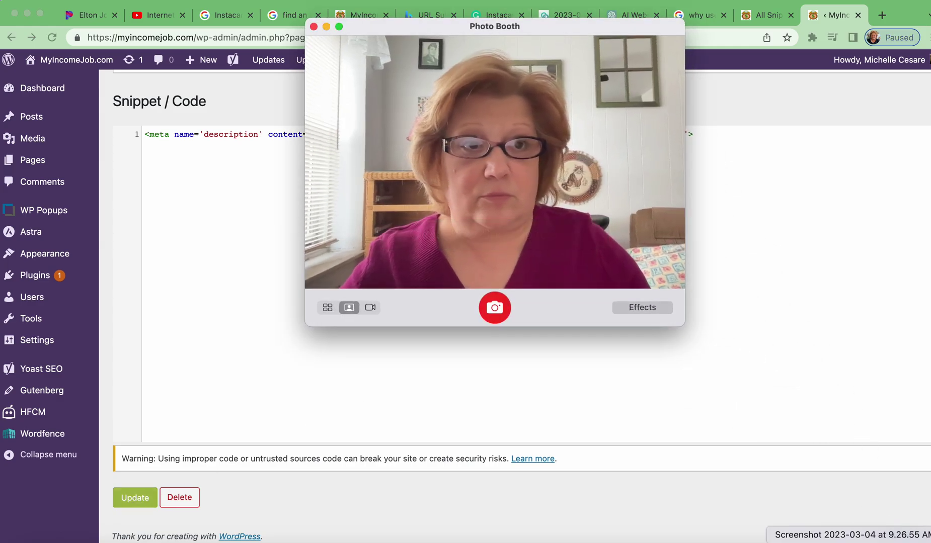